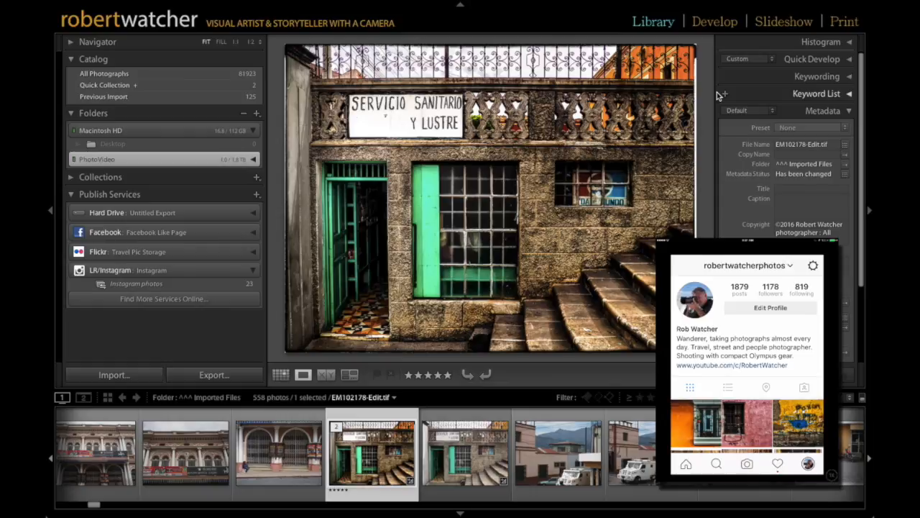
pyautogui.hotkey('ctrl', 'Right')
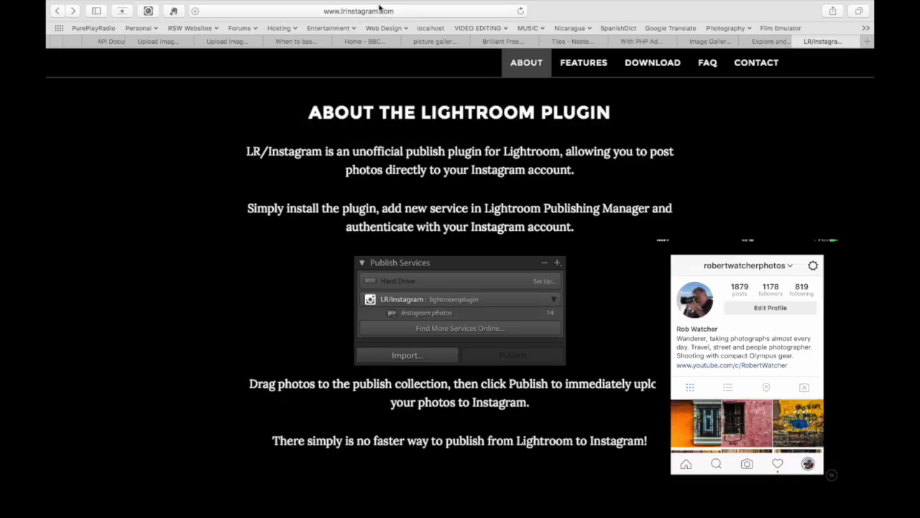
pyautogui.scroll(1, 670, 166)
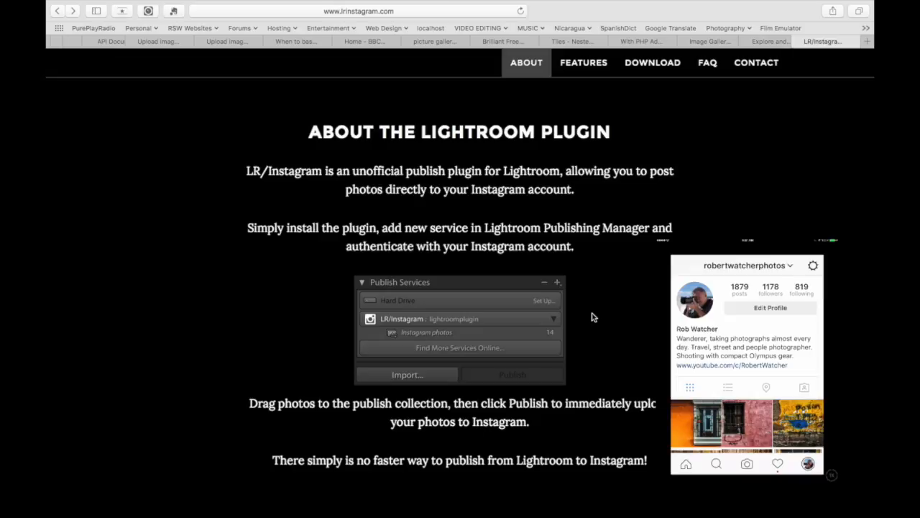
pyautogui.click(653, 64)
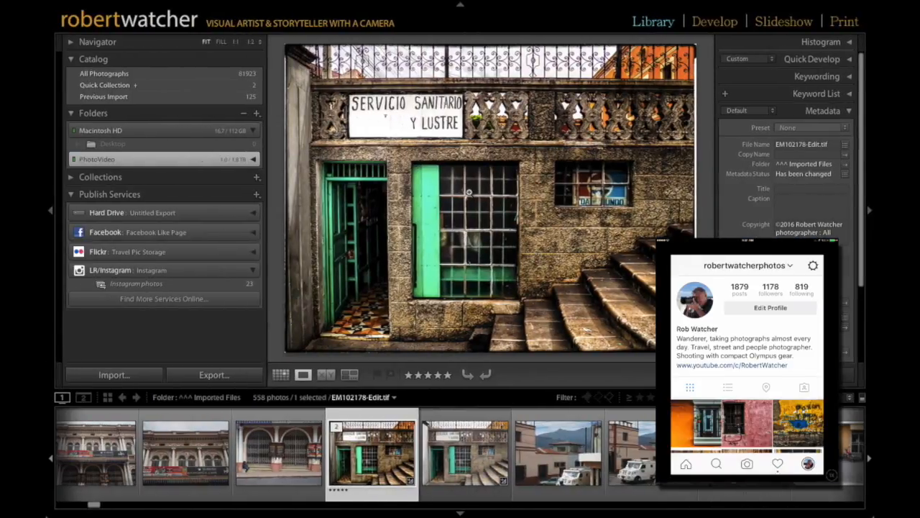
# Return to Lightroom and open the Plug-in Manager, moving its window slightly aside.
pyautogui.moveTo(135, 6)
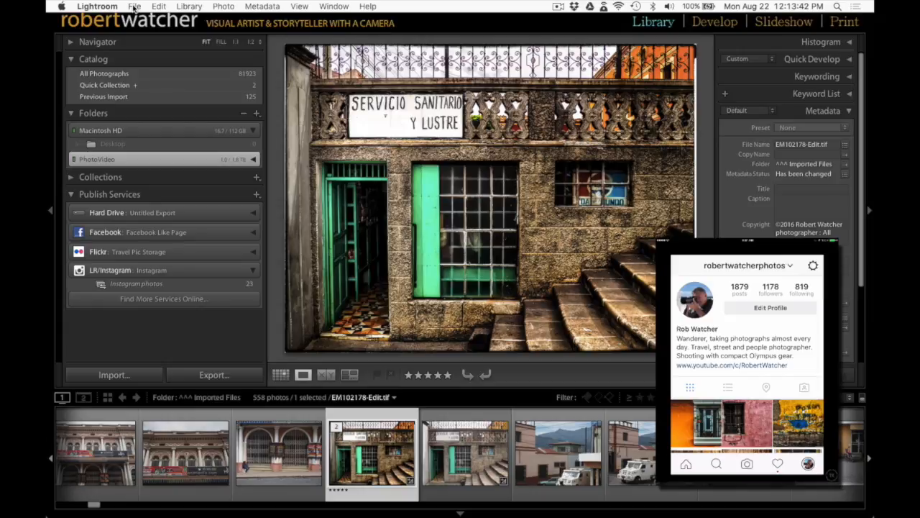
pyautogui.click(135, 7)
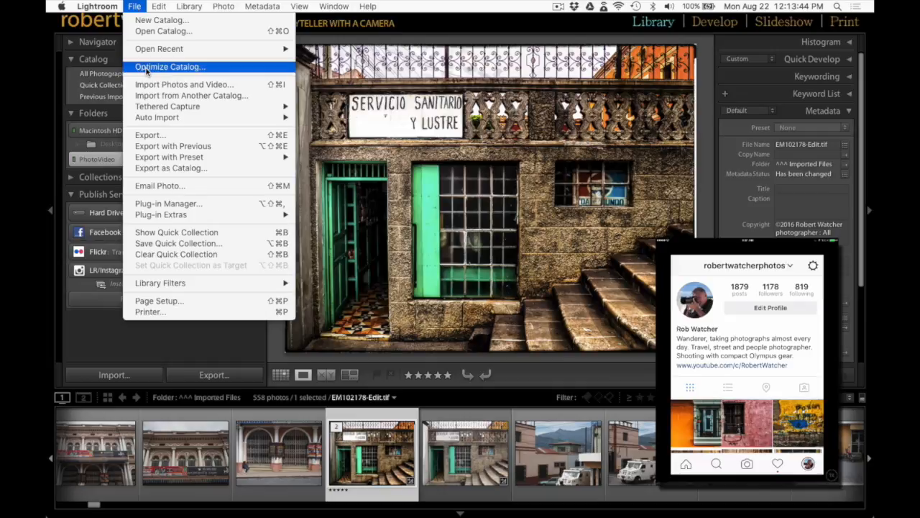
pyautogui.click(174, 206)
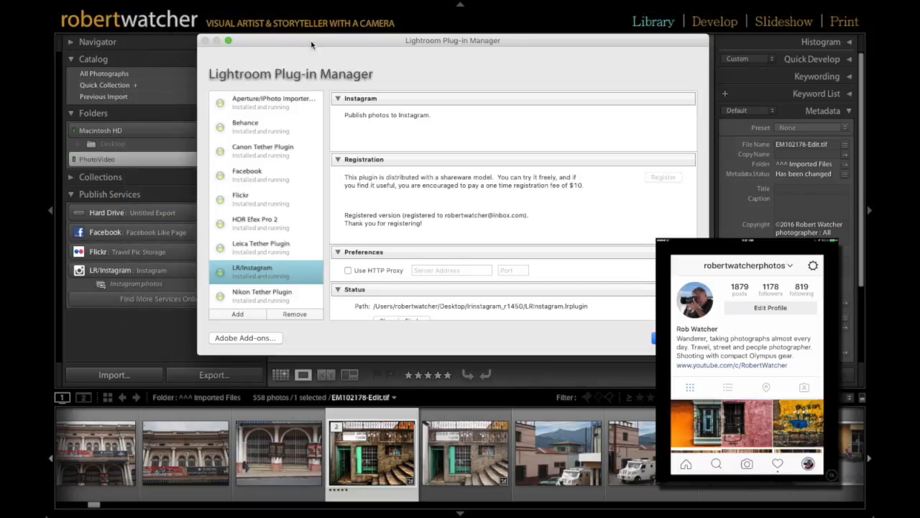
pyautogui.moveTo(315, 43); pyautogui.dragTo(343, 40)
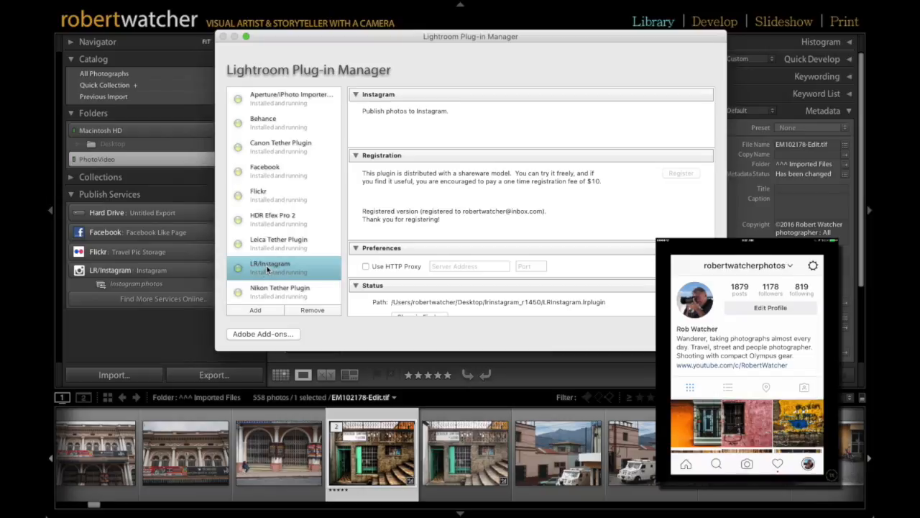
# Start adding a plug-in, select LRInstagram.lrplugin in the lrinstagram_r1450 folder, and cancel without adding it.
pyautogui.click(256, 310)
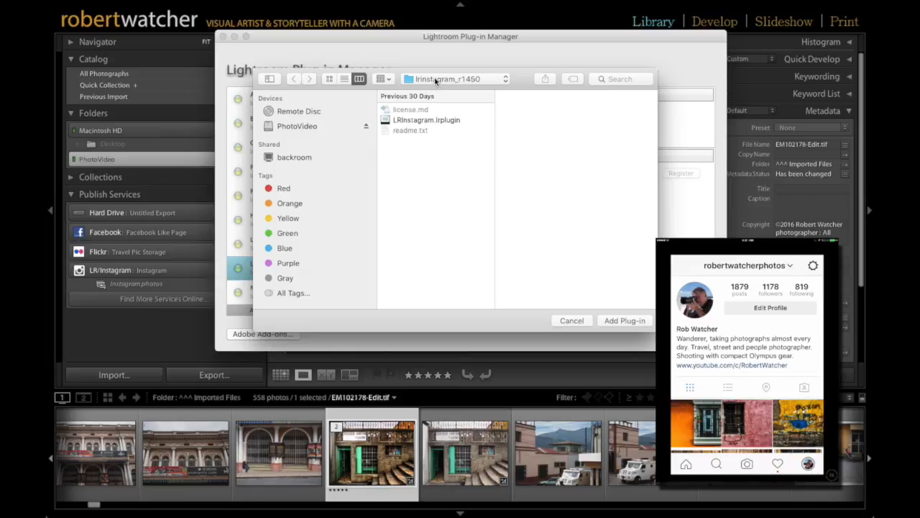
pyautogui.click(504, 80)
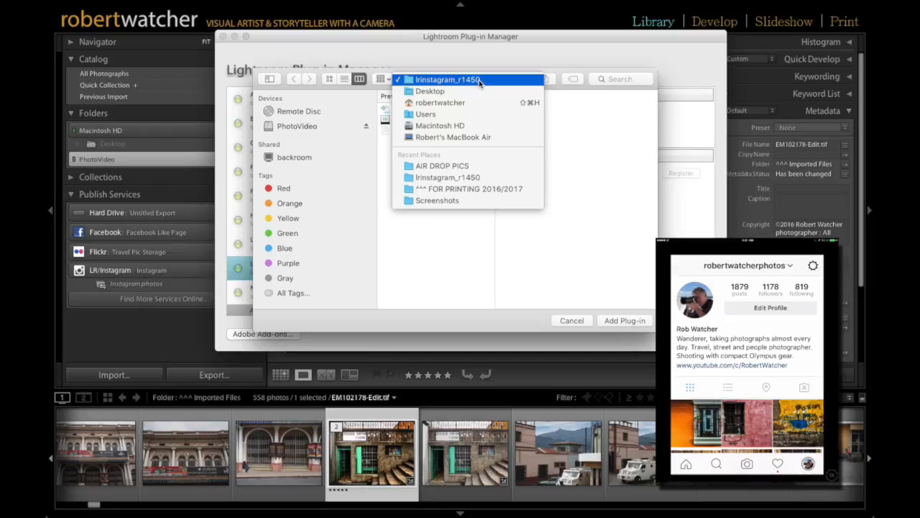
pyautogui.click(441, 184)
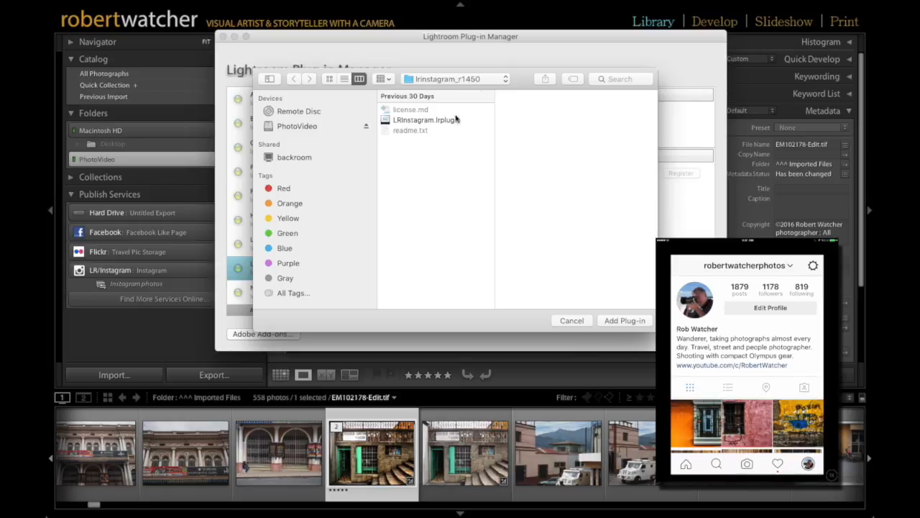
pyautogui.click(412, 120)
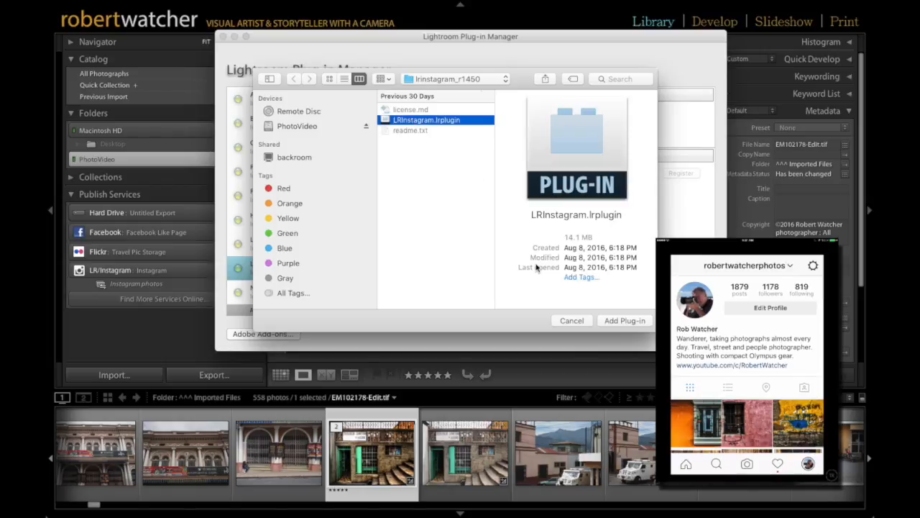
pyautogui.click(575, 320)
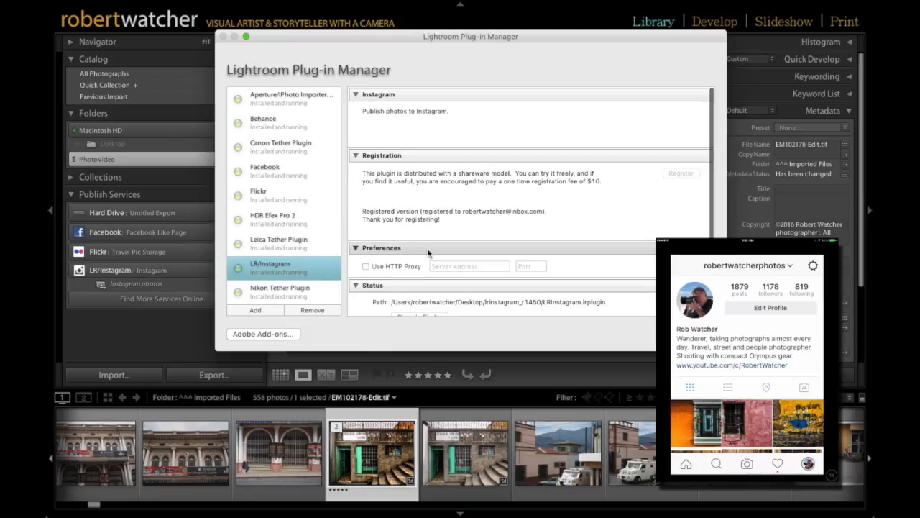
# Review the LR/Instagram plug-in's registration and status details and close the Plug-in Manager.
pyautogui.scroll(-5, 428, 252)
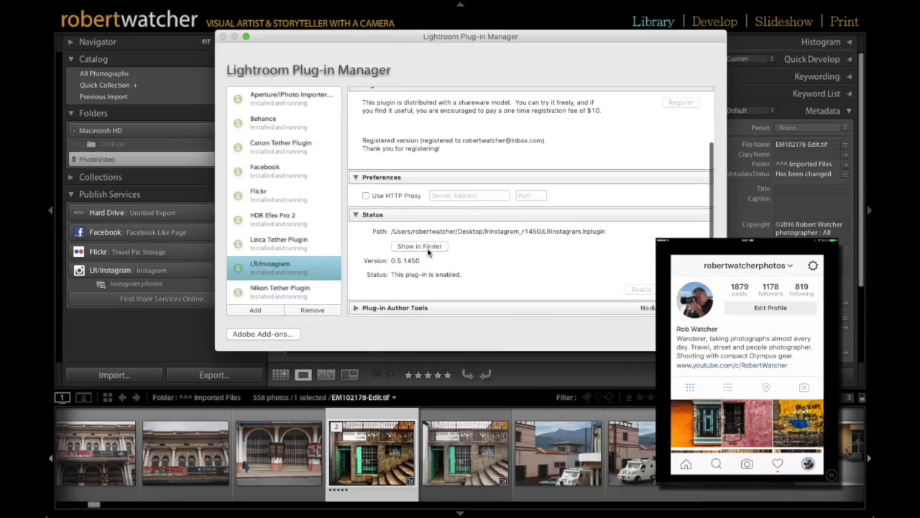
pyautogui.scroll(5, 482, 144)
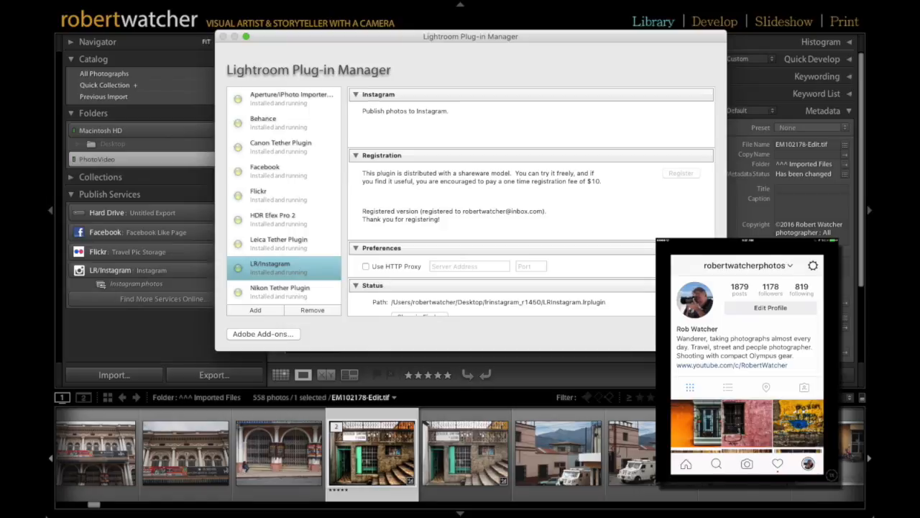
pyautogui.click(688, 333)
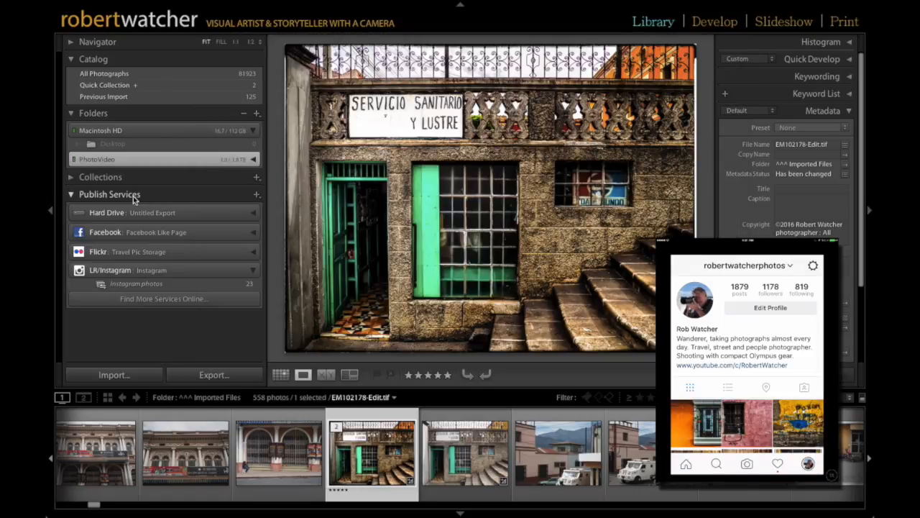
# Open the settings of the existing LR/Instagram publish service.
pyautogui.click(70, 196)
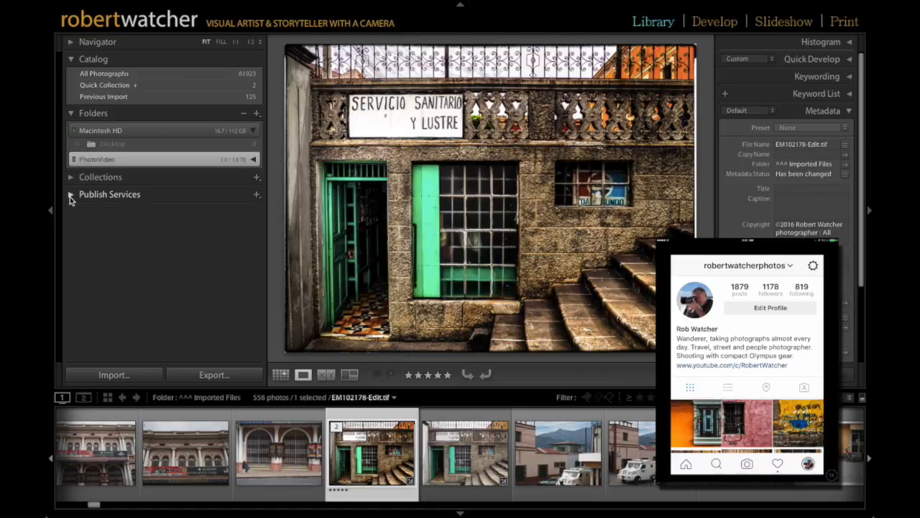
pyautogui.click(70, 196)
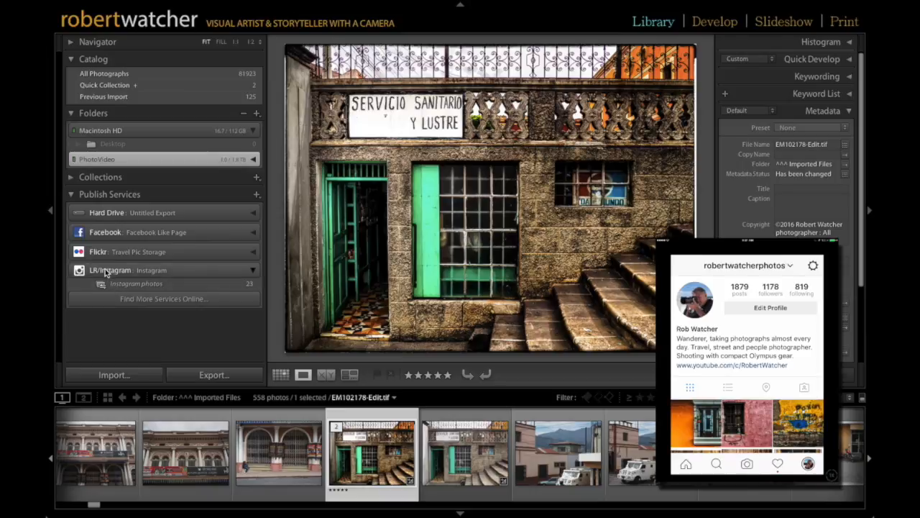
pyautogui.rightClick(240, 271)
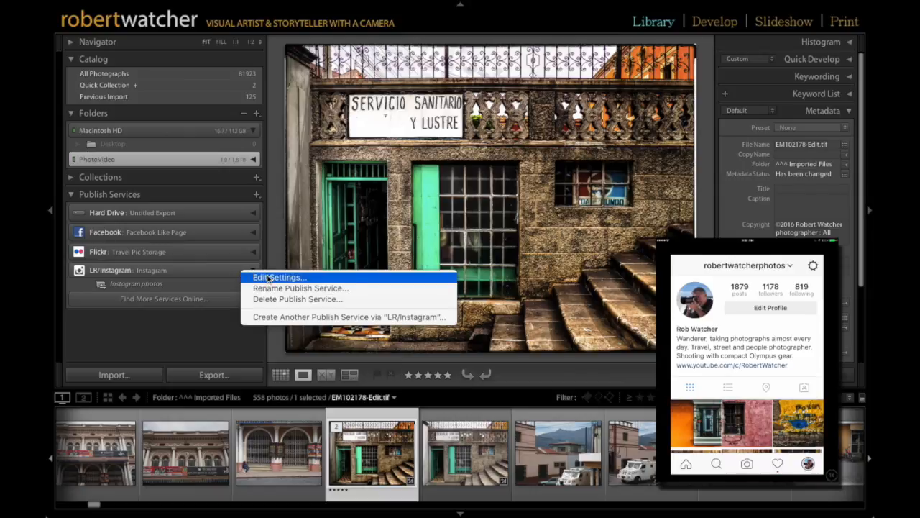
pyautogui.click(268, 277)
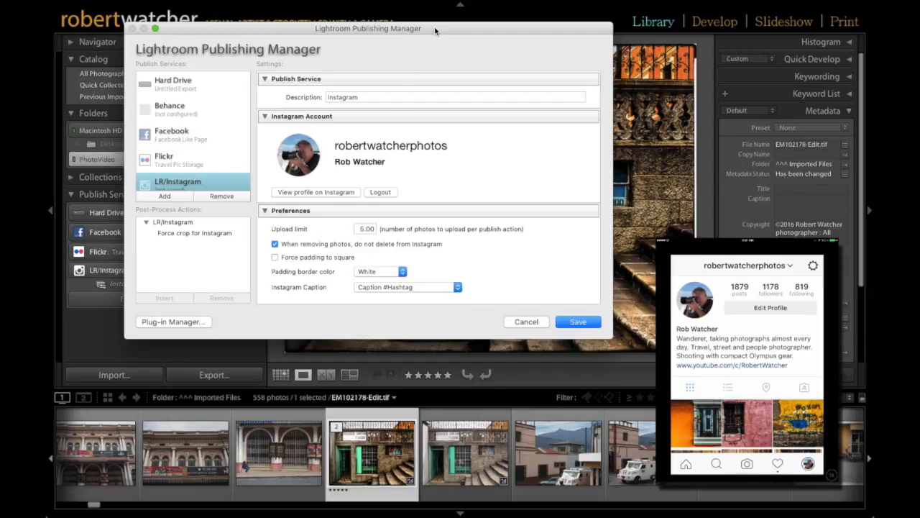
pyautogui.moveTo(435, 30)
pyautogui.mouseDown()
pyautogui.moveTo(431, 46)
pyautogui.moveTo(448, 45)
pyautogui.moveTo(437, 44)
pyautogui.mouseUp()
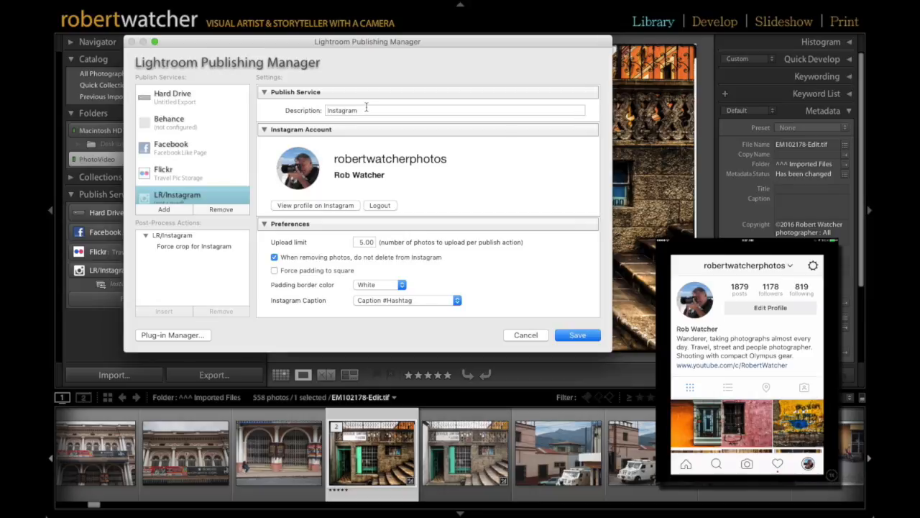
# Review the LR/Instagram upload limit, photo removal, padding and sharpening preferences, including the choices available for Instagram Caption.
pyautogui.scroll(-3, 370, 121)
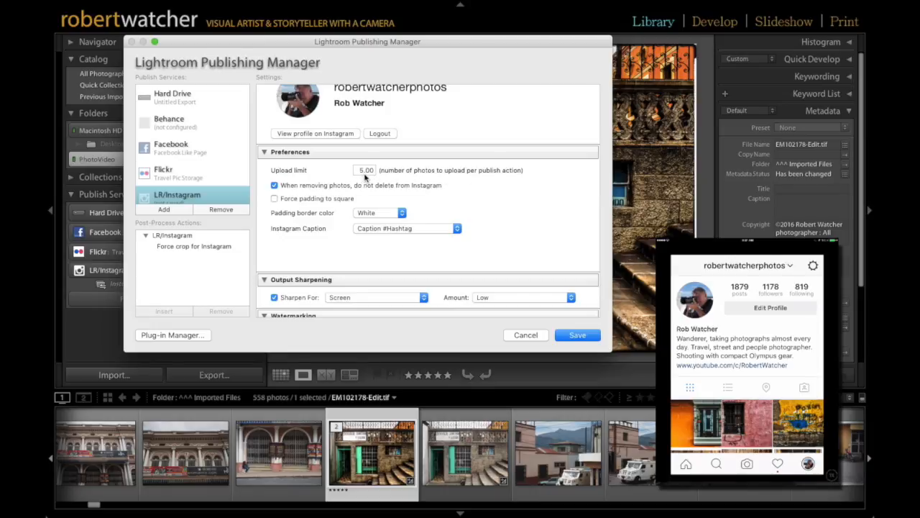
pyautogui.moveTo(365, 171)
pyautogui.scroll(-2, 315, 199)
pyautogui.scroll(-1, 315, 199)
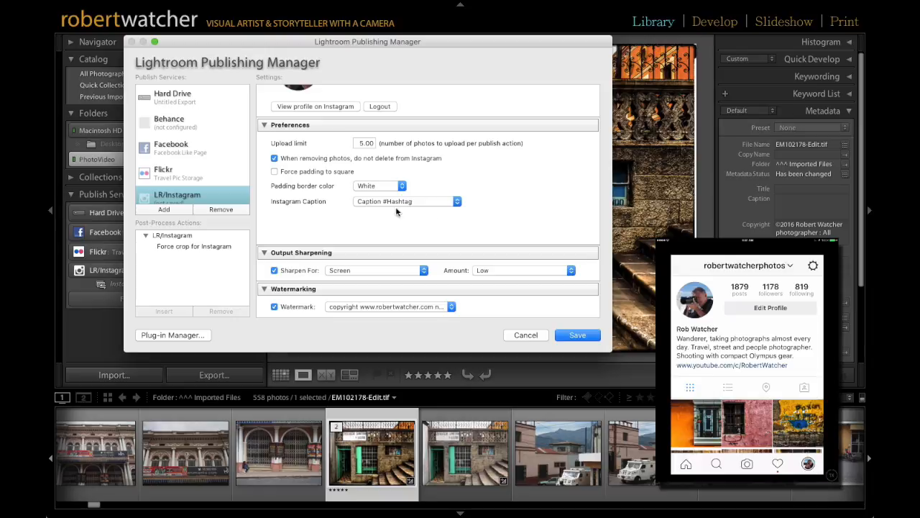
pyautogui.click(460, 204)
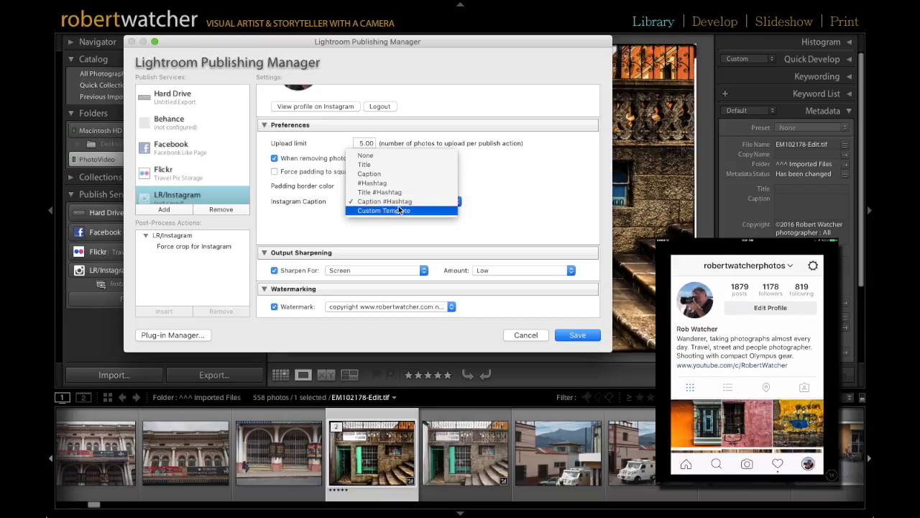
pyautogui.click(353, 300)
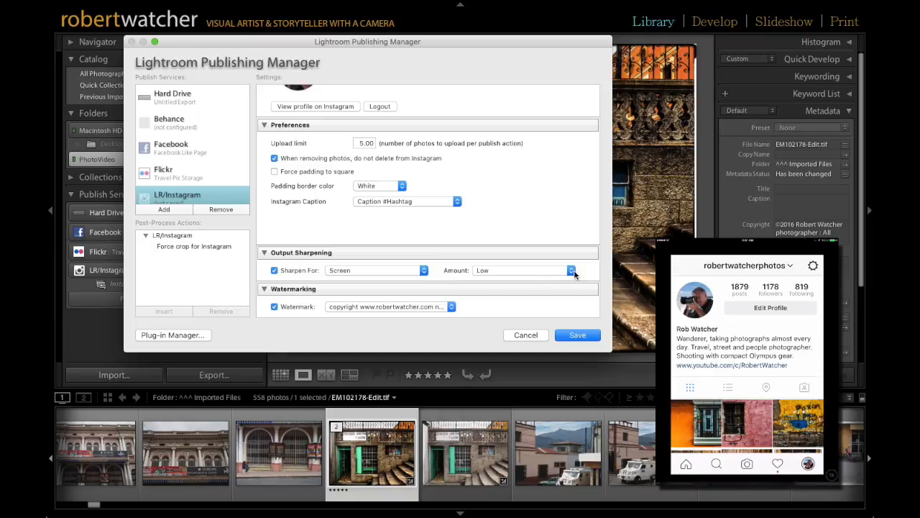
# Toggle the publish service's watermark off and on again, and cancel the settings without saving.
pyautogui.click(275, 307)
pyautogui.click(275, 307)
pyautogui.click(526, 335)
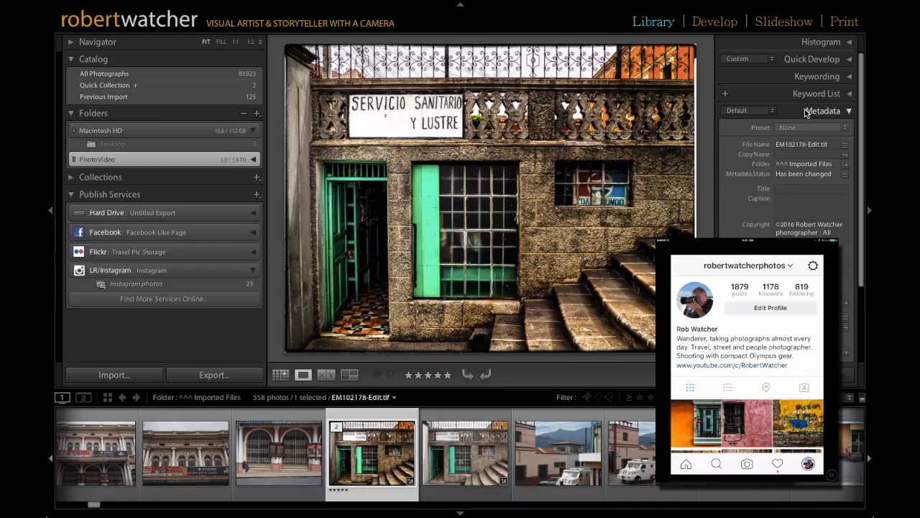
# Look through the keyword list and default metadata of EM102178-Edit.tif, and switch the metadata set to LR/Instagram.
pyautogui.click(850, 94)
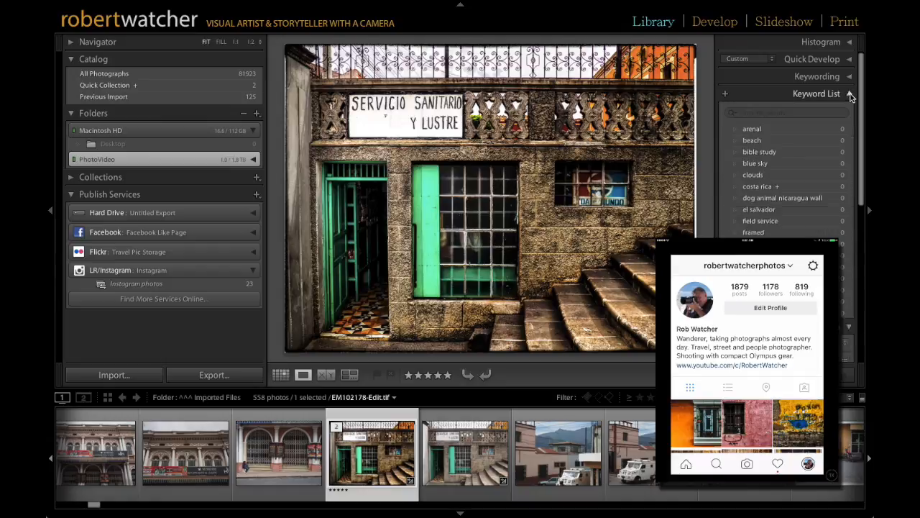
pyautogui.click(849, 63)
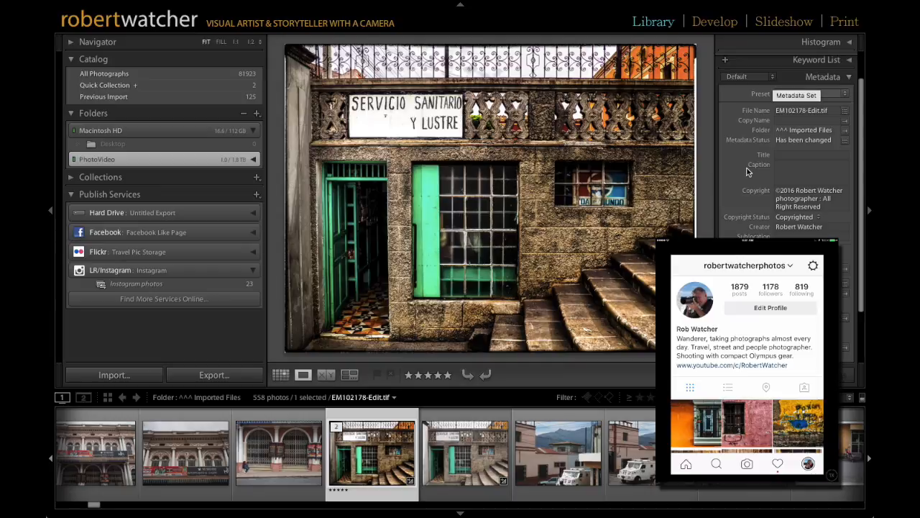
pyautogui.scroll(-1, 748, 173)
pyautogui.scroll(-3, 746, 172)
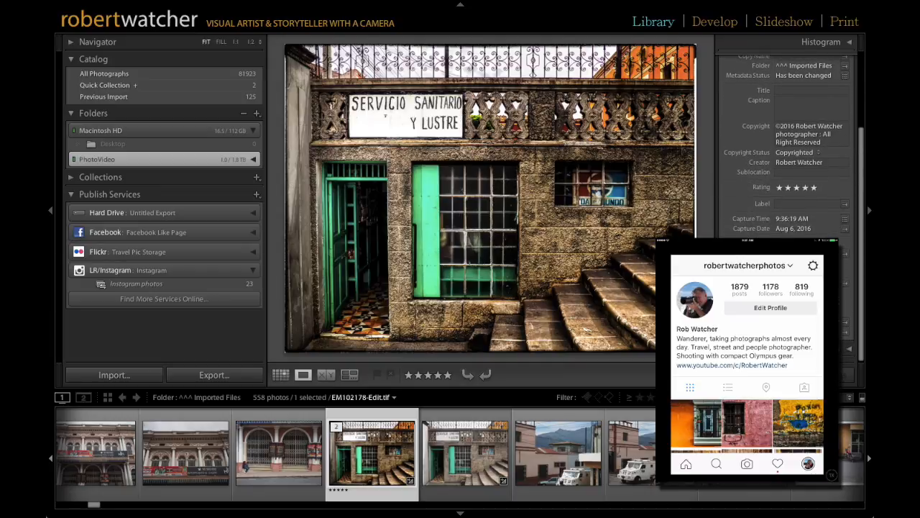
pyautogui.scroll(6, 775, 180)
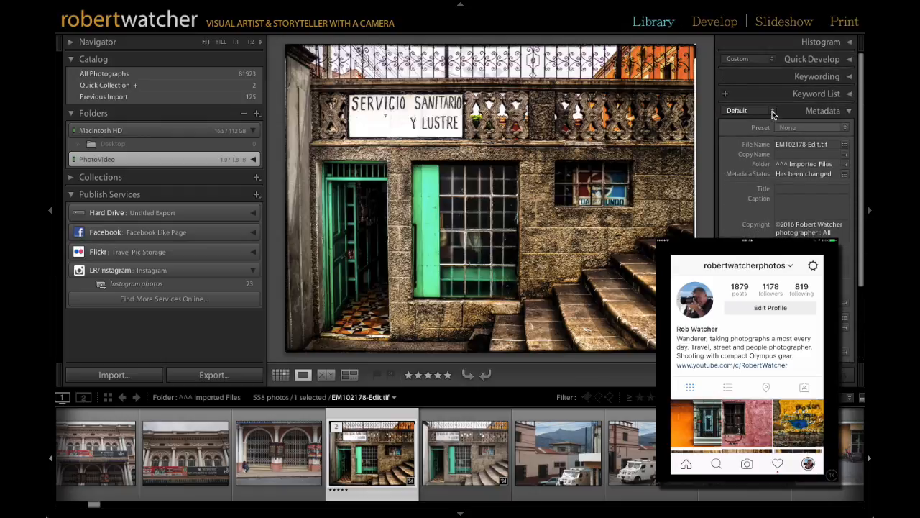
pyautogui.click(774, 112)
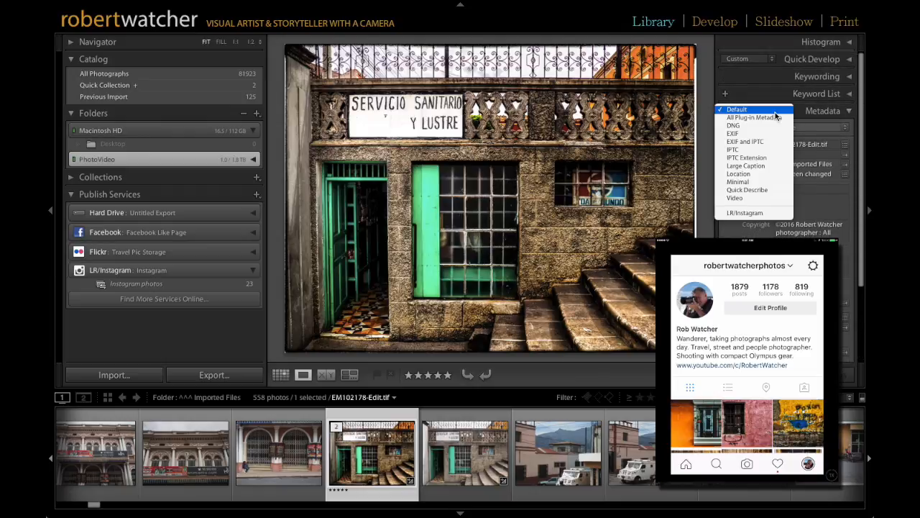
pyautogui.click(746, 213)
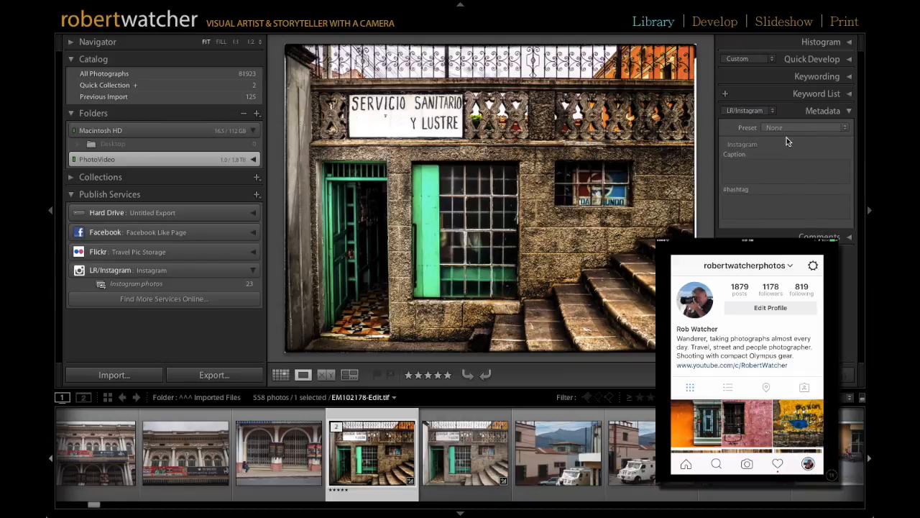
# Open the photo's Instagram Caption and #hashtag fields for editing, and leave both empty.
pyautogui.click(755, 165)
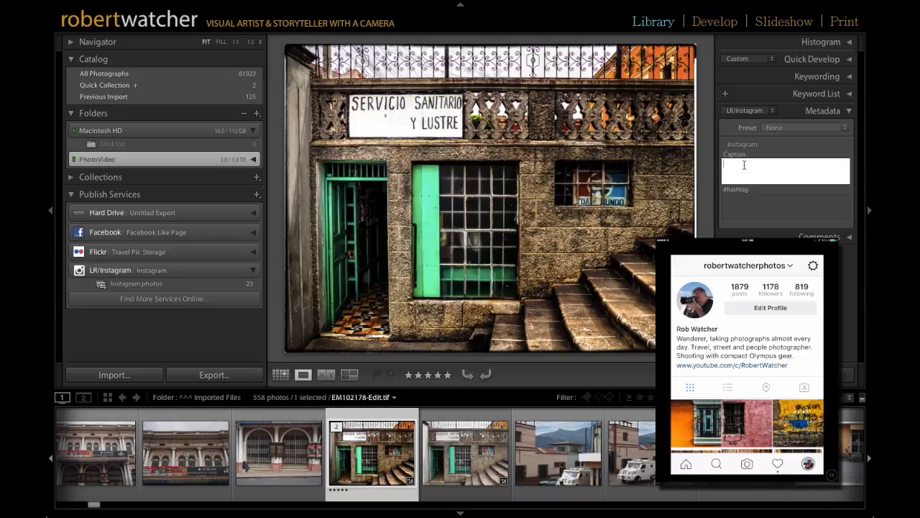
pyautogui.click(740, 198)
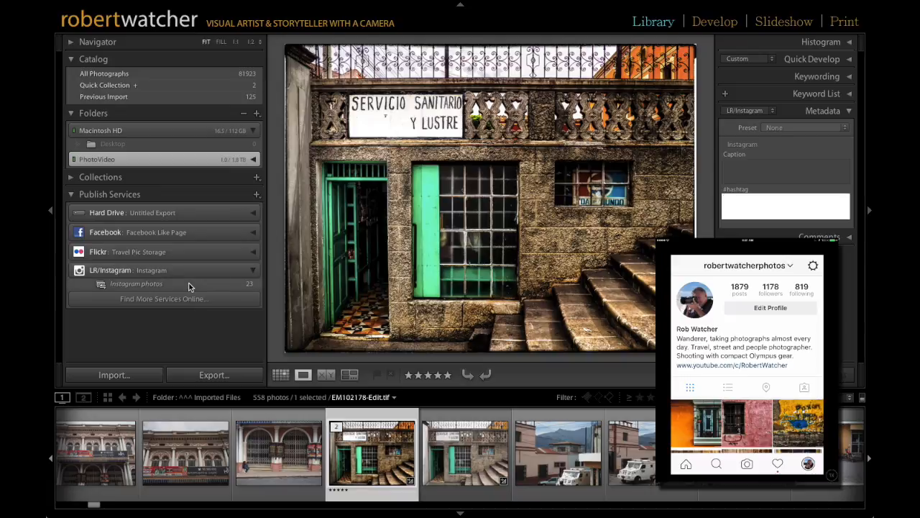
pyautogui.click(379, 461)
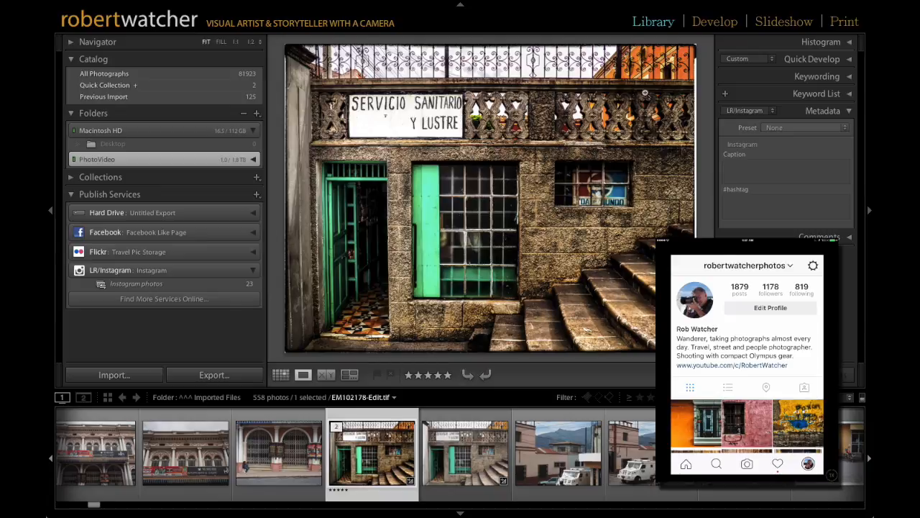
# Open EM102178-Edit.tif in the Develop module.
pyautogui.click(712, 23)
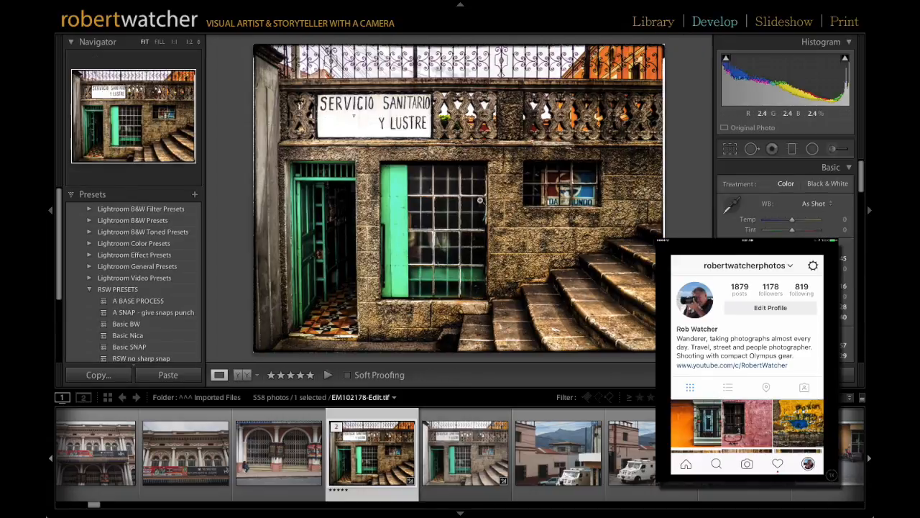
# Add EM102178-Edit.tif to the LR/Instagram service's Instagram photos collection in the Library, and show that collection in grid view.
pyautogui.click(653, 22)
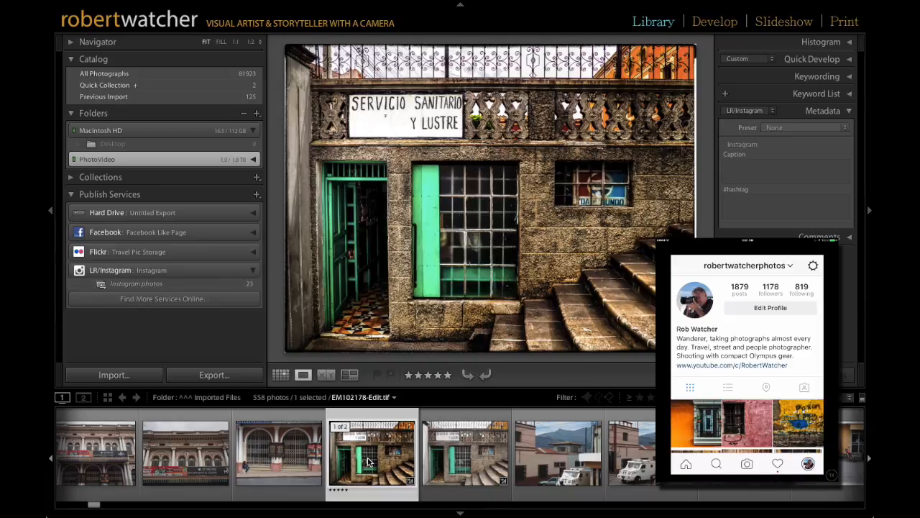
pyautogui.moveTo(368, 461); pyautogui.dragTo(189, 287)
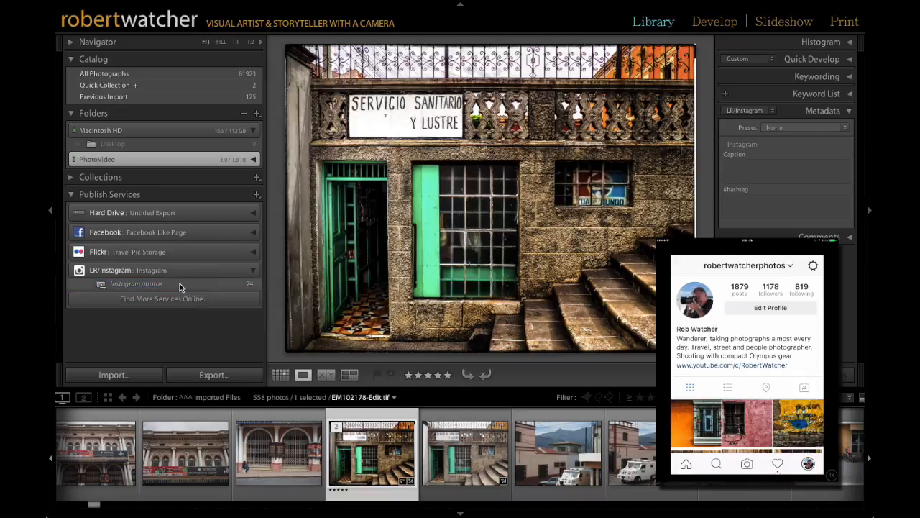
pyautogui.click(180, 285)
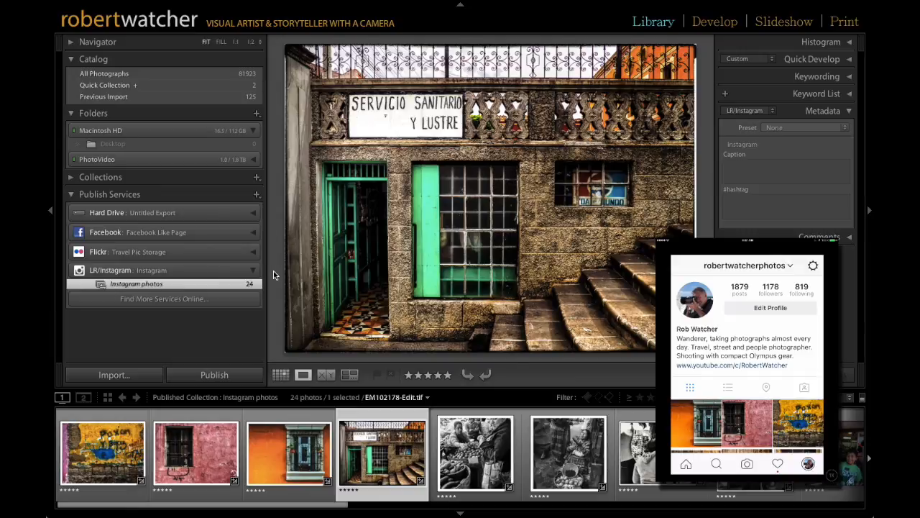
pyautogui.press('g')
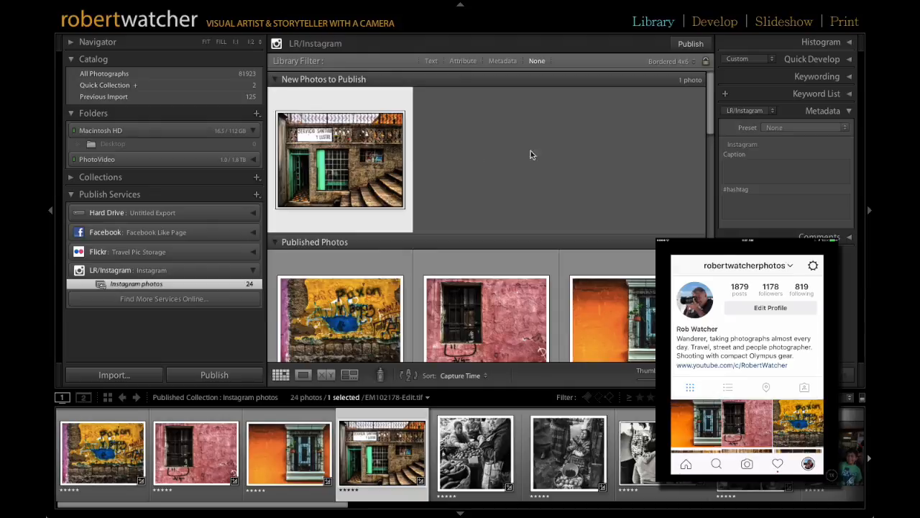
# Apply the COLOUR TEXTURES COPYRIGHT metadata preset to the new photo and look over its caption and hashtags.
pyautogui.click(754, 173)
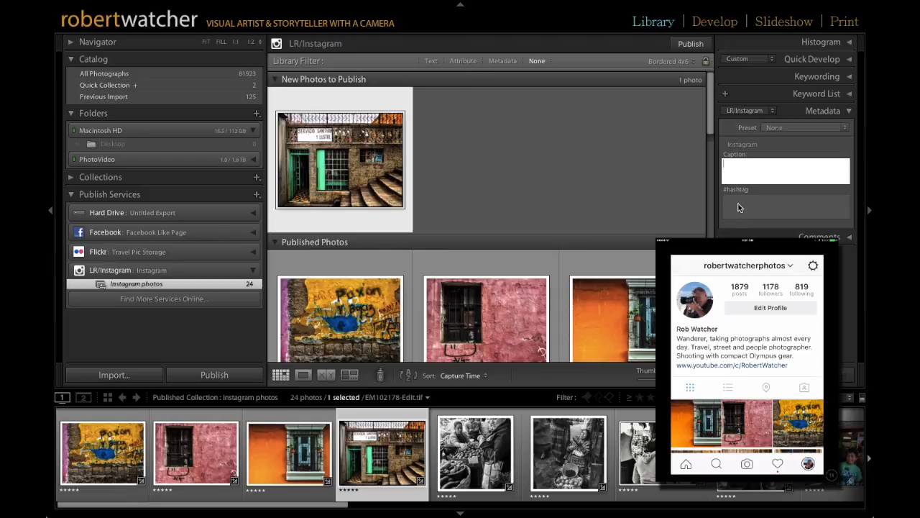
pyautogui.click(785, 149)
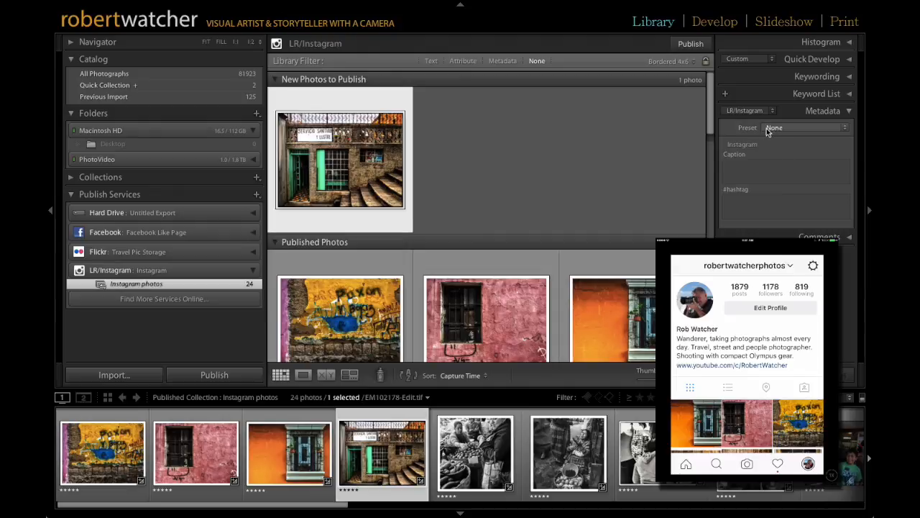
pyautogui.click(845, 128)
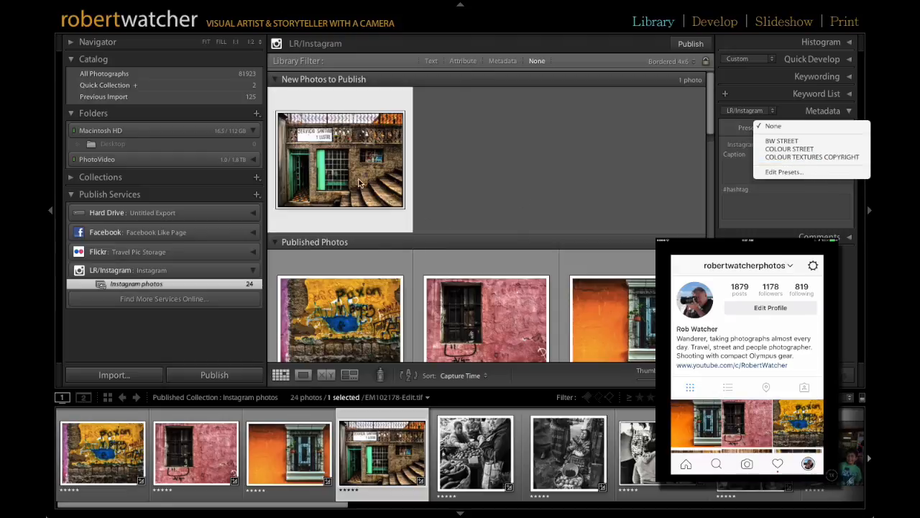
pyautogui.click(788, 157)
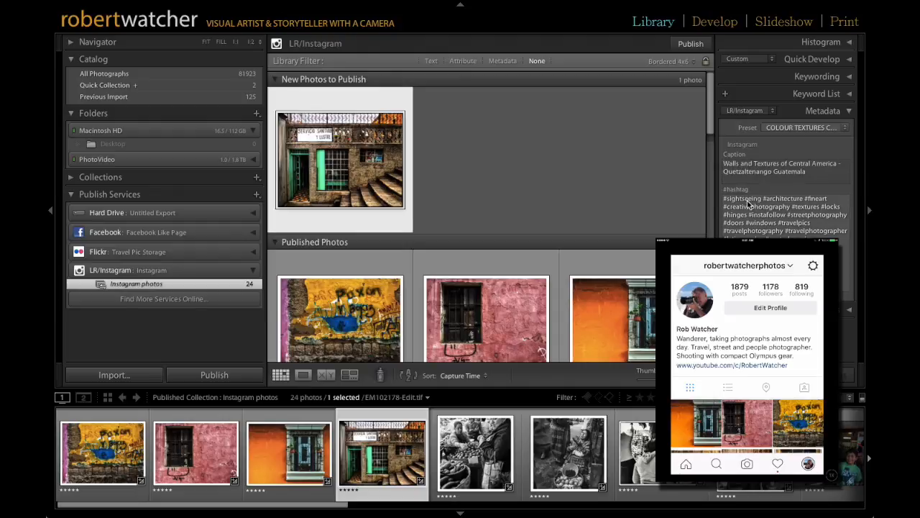
pyautogui.scroll(-1, 745, 245)
pyautogui.scroll(1, 762, 242)
# Insert "Servicio Sanitario y Lustre ::::" before the existing text of the photo's Instagram caption.
pyautogui.click(741, 167)
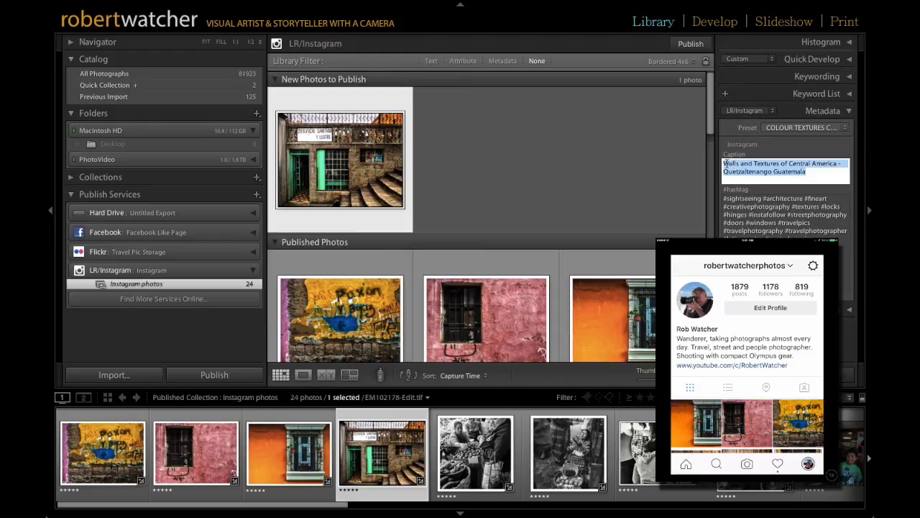
pyautogui.click(725, 164)
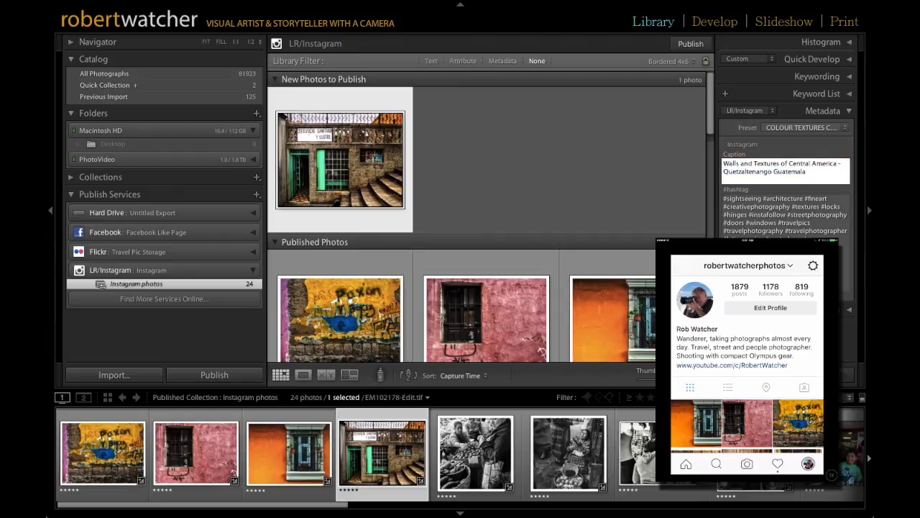
pyautogui.write('Servicio Sanitario y Lustre :::: Walls and')
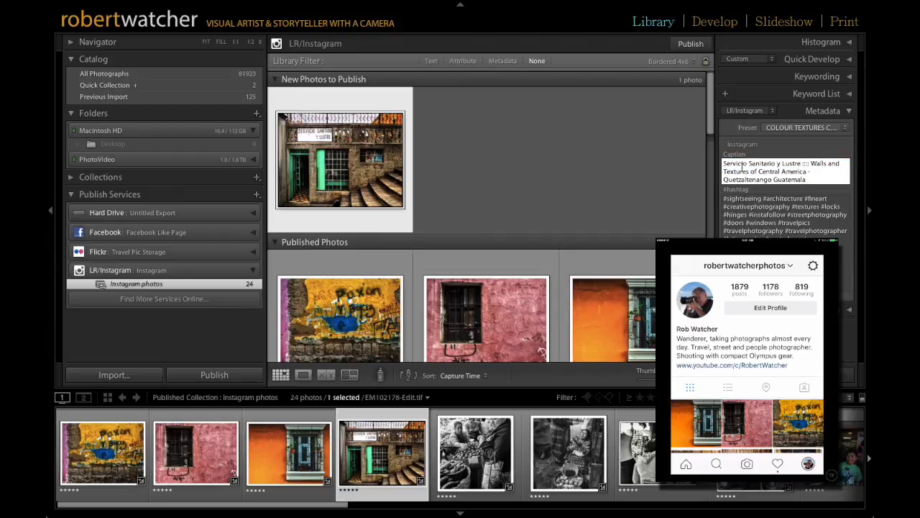
pyautogui.click(773, 151)
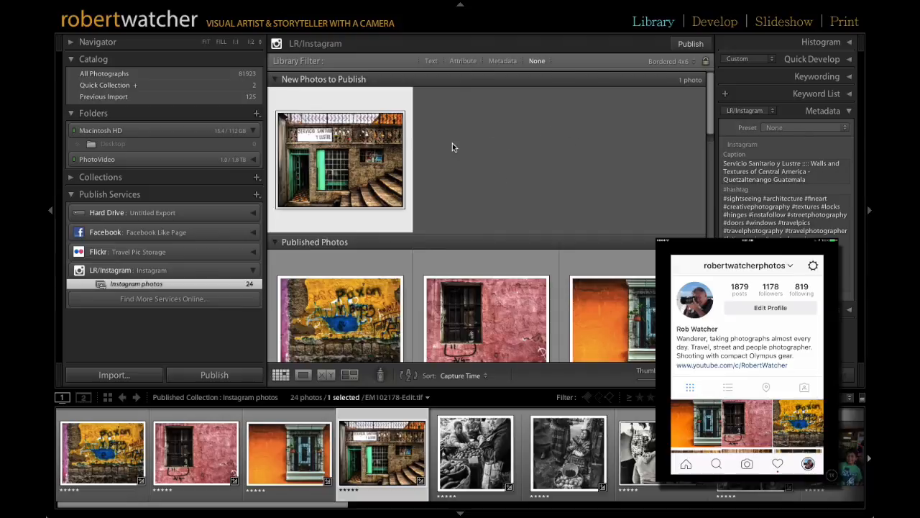
# Publish the new photo to Instagram and look through the collection's published photos.
pyautogui.click(208, 376)
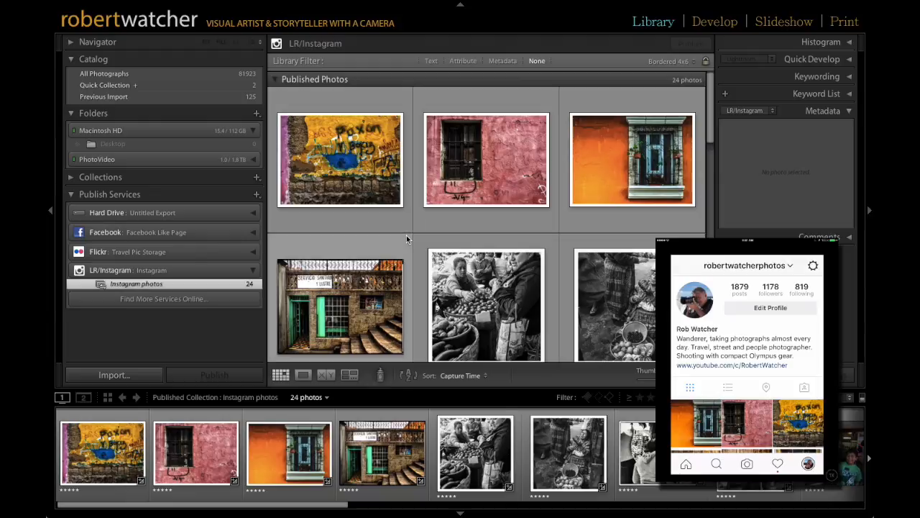
pyautogui.scroll(-5, 406, 236)
pyautogui.scroll(-8, 406, 235)
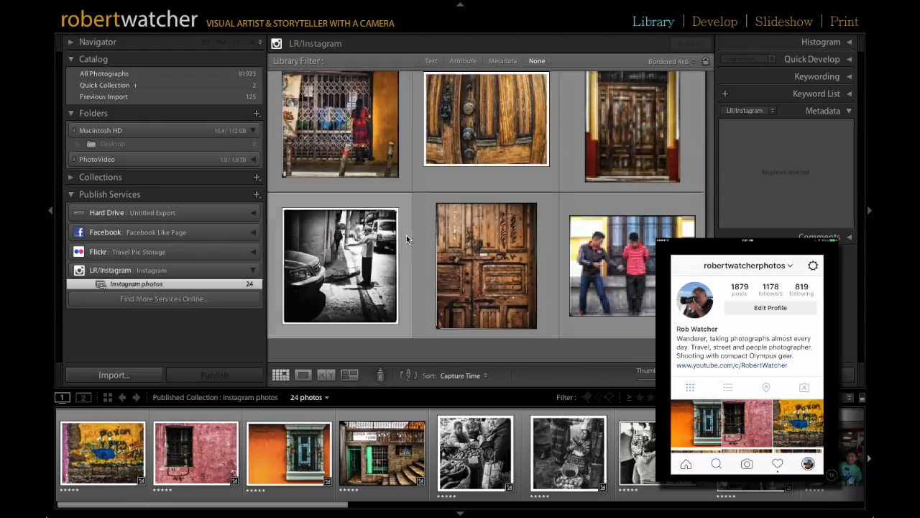
pyautogui.scroll(10, 555, 291)
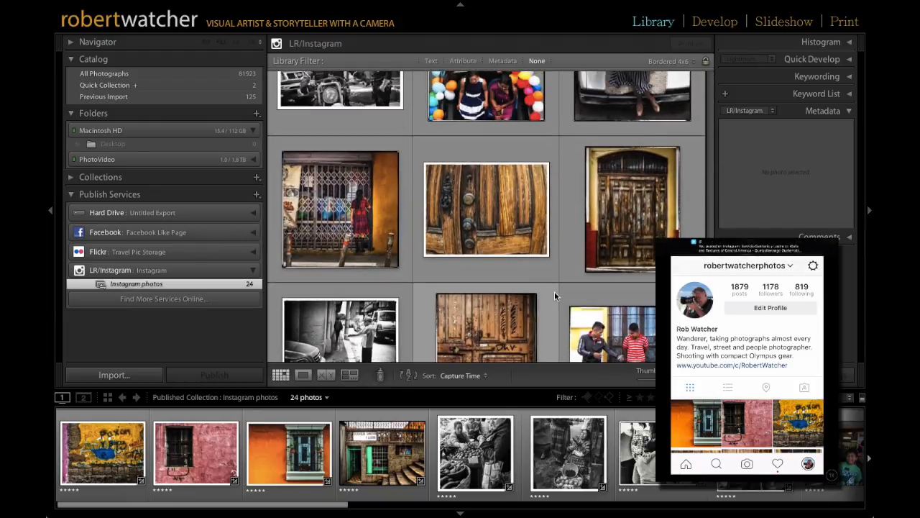
pyautogui.scroll(-1, 555, 291)
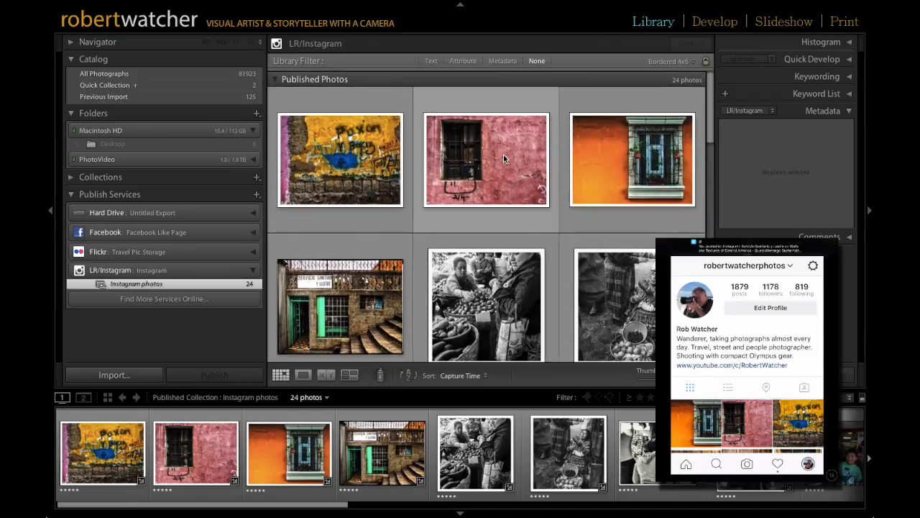